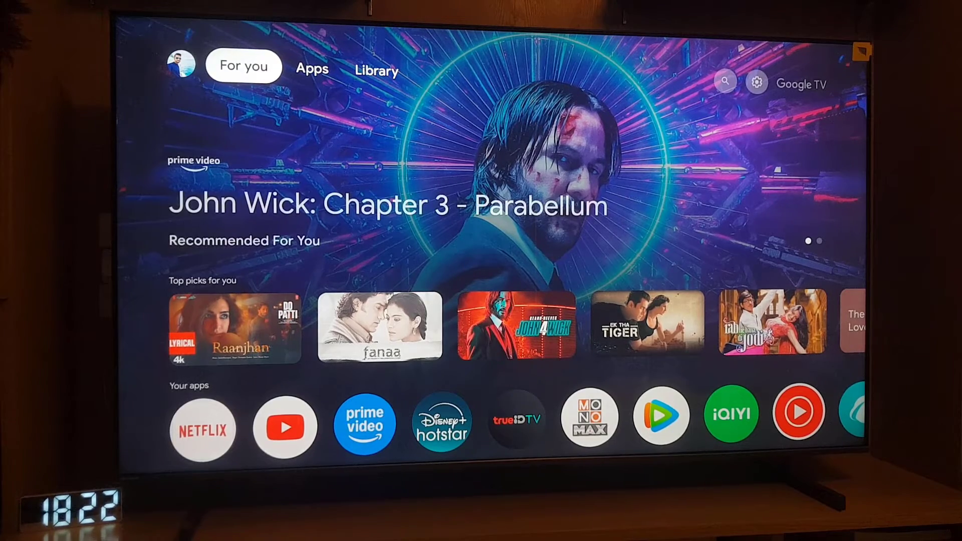
Step: Open the Google TV settings panel from the top row
key(Right)
key(Right)
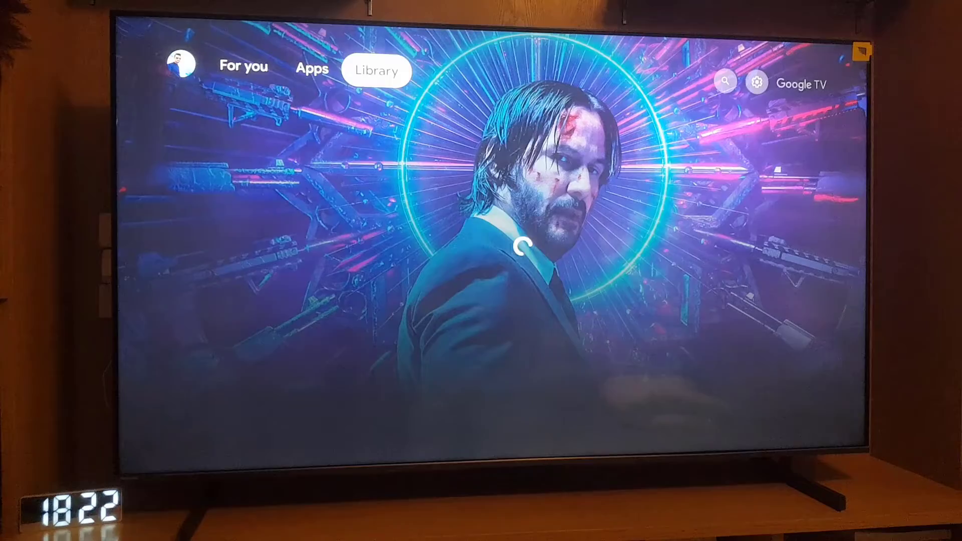
key(Right)
key(Return)
key(Right)
key(Return)
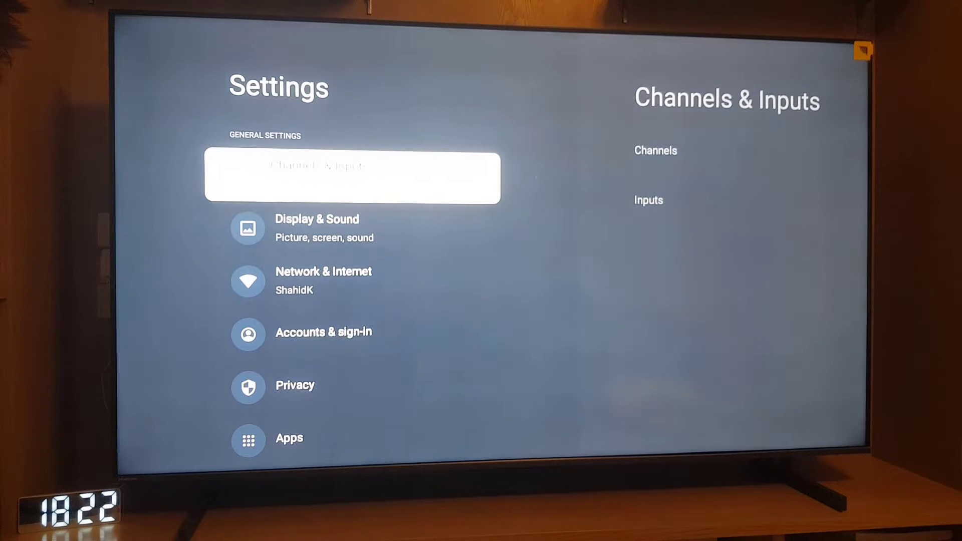
Step: Go into Accounts & sign-in and highlight the Add an account option
key(Down)
key(Down)
key(Down)
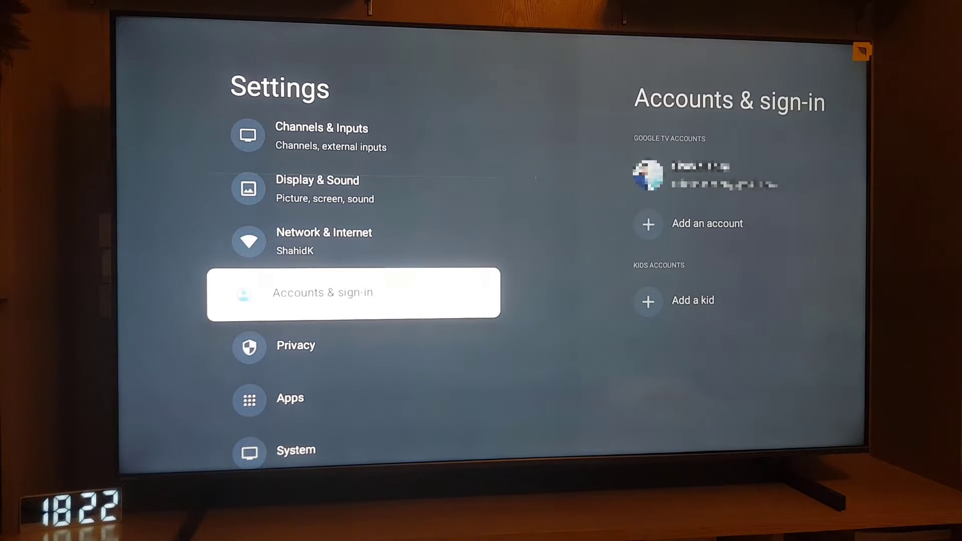
key(Return)
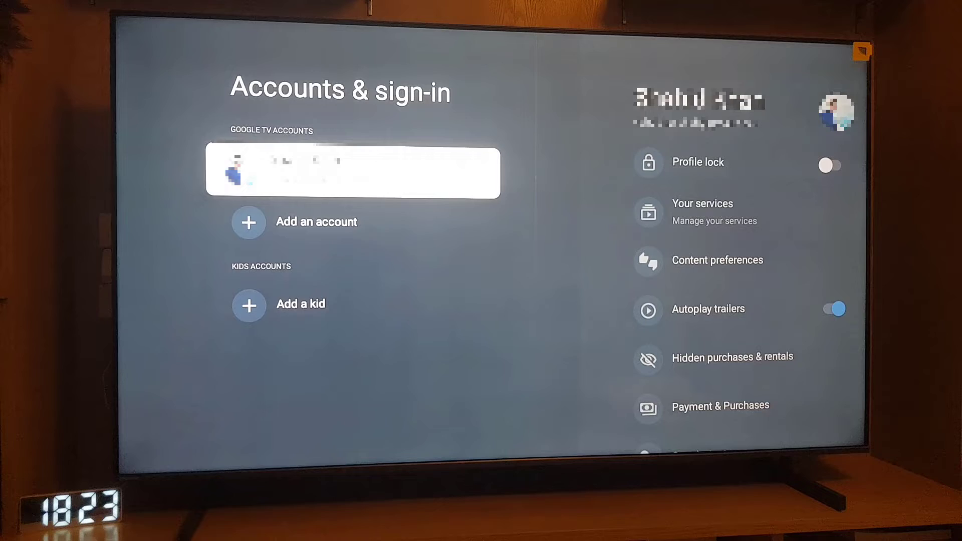
key(Down)
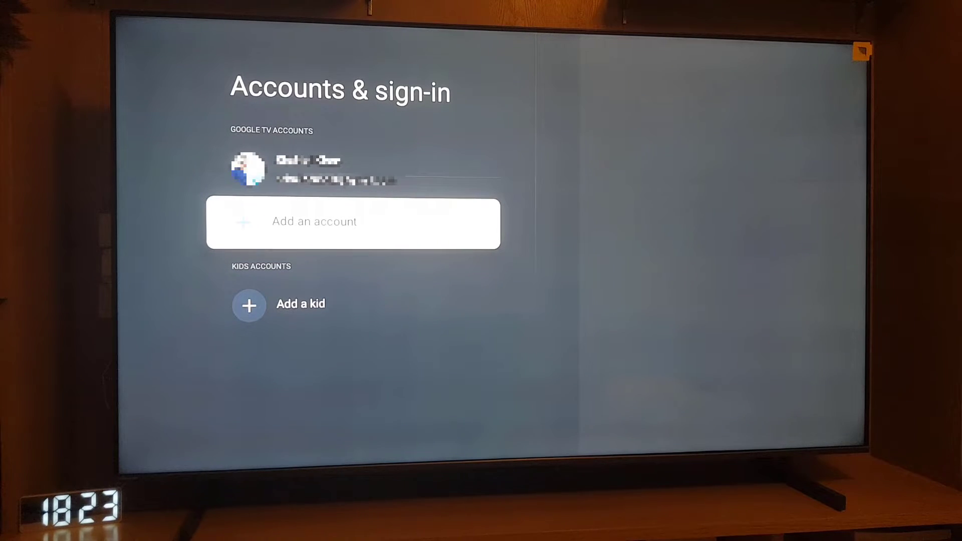
Step: Select Add an account to show the QR-code sign-in screen for phone sign-in
key(Return)
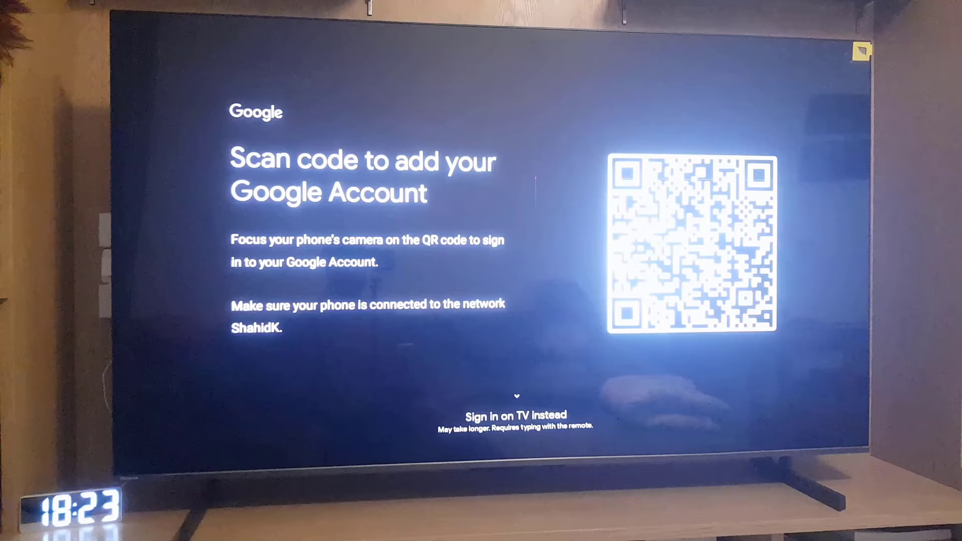